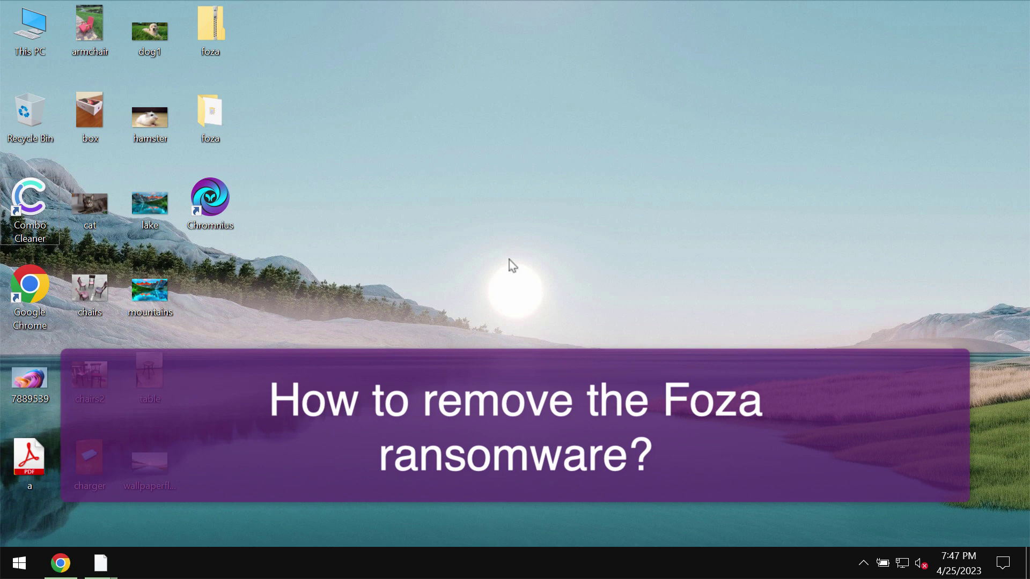
# View the hamster and chairs photos in Windows Photo Viewer, closing each one afterward
pyautogui.click(223, 120)
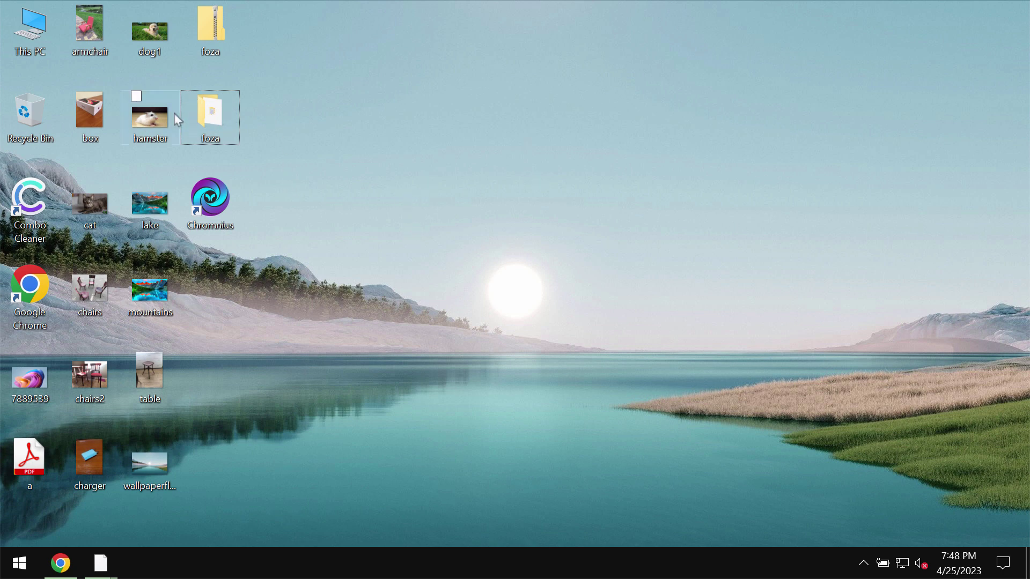
pyautogui.click(131, 129)
pyautogui.doubleClick(131, 128)
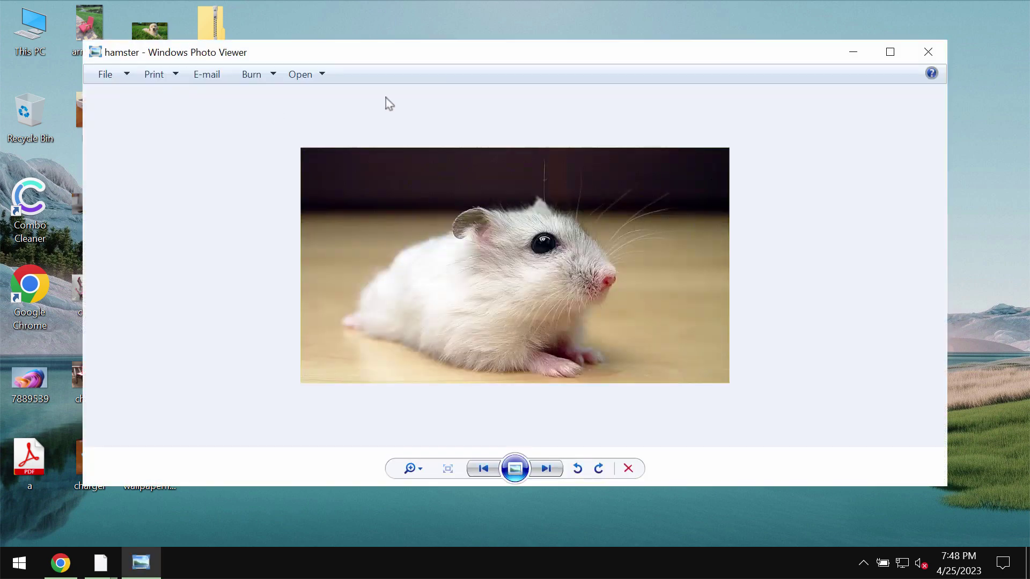
pyautogui.click(928, 51)
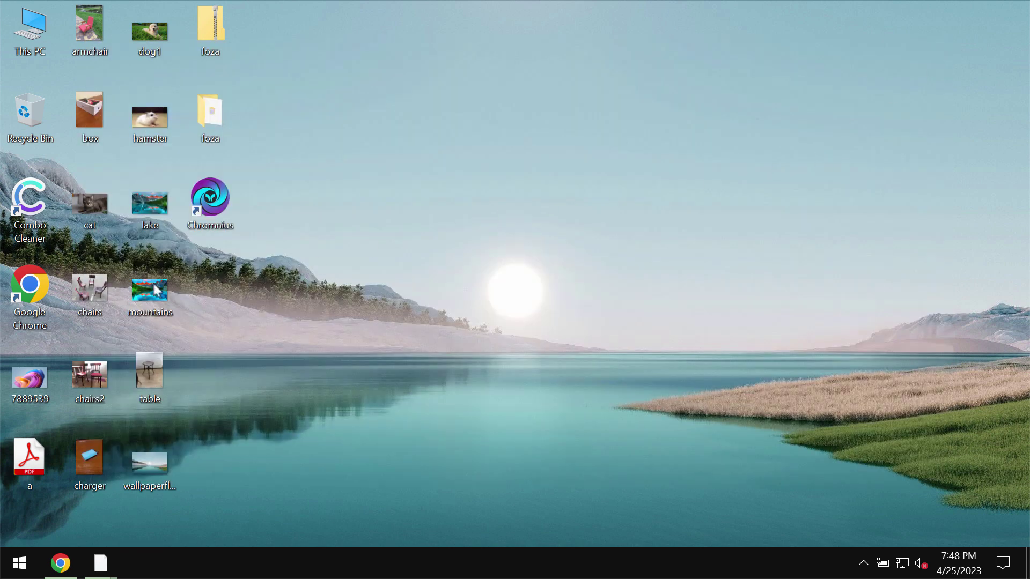
pyautogui.doubleClick(91, 290)
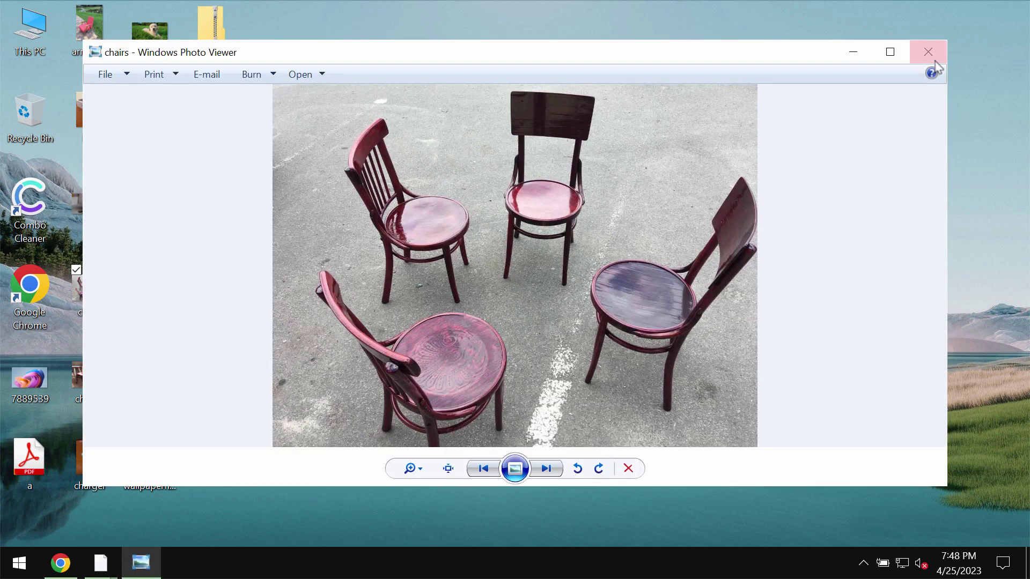
pyautogui.click(934, 61)
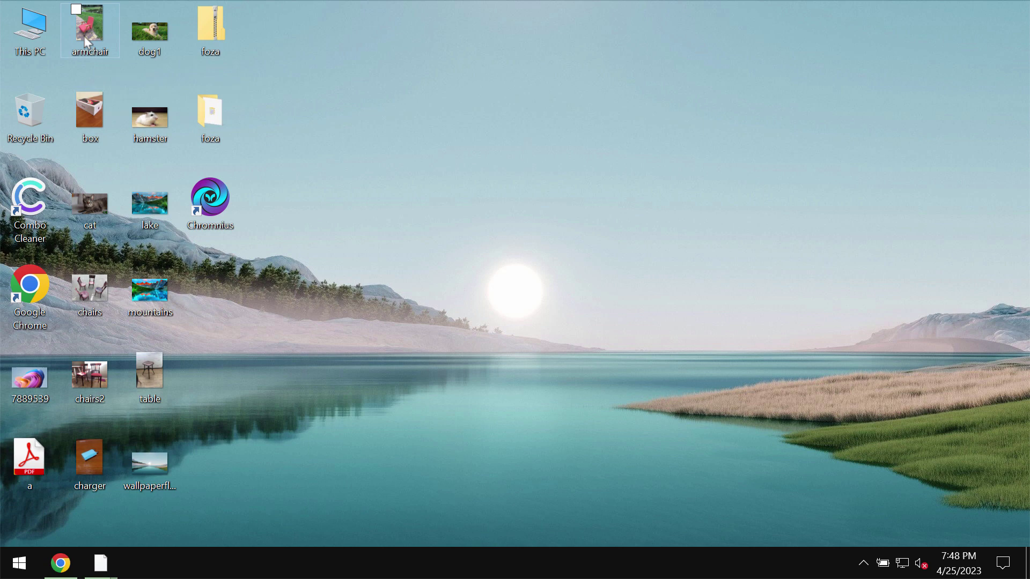
# View the armchair and chairs2 photos, then open the foza folder
pyautogui.doubleClick(85, 38)
pyautogui.click(927, 48)
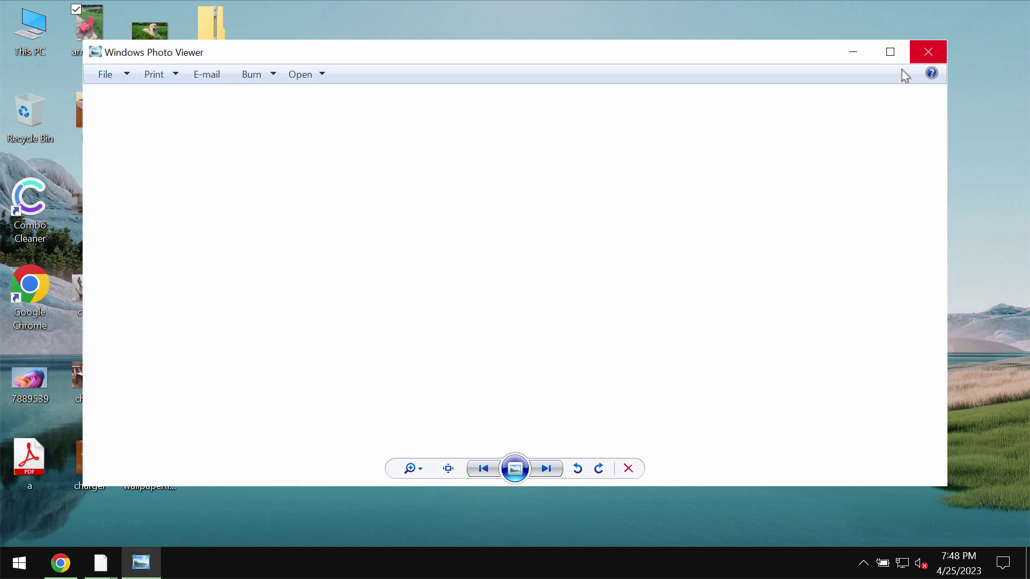
pyautogui.doubleClick(87, 382)
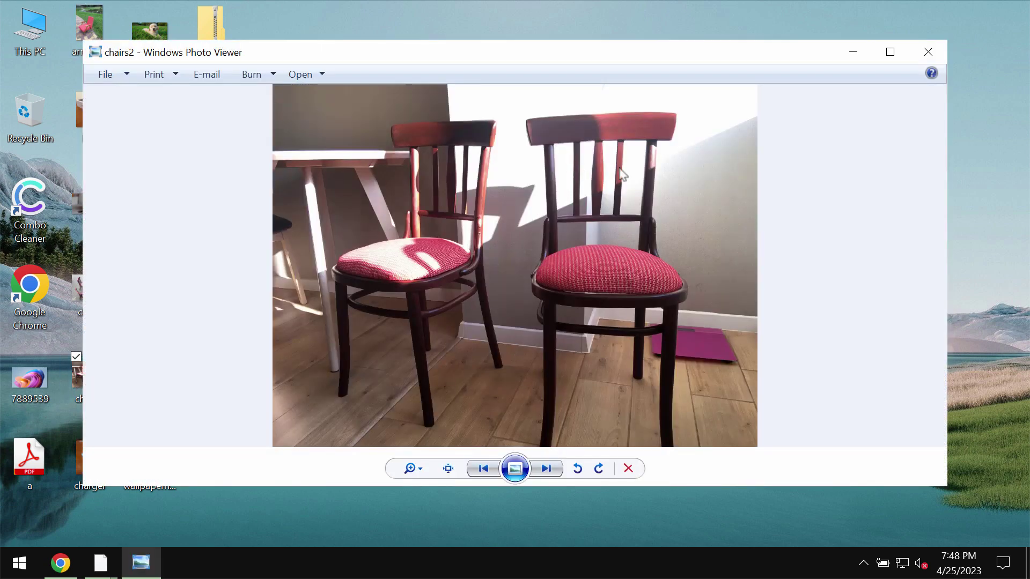
pyautogui.click(936, 58)
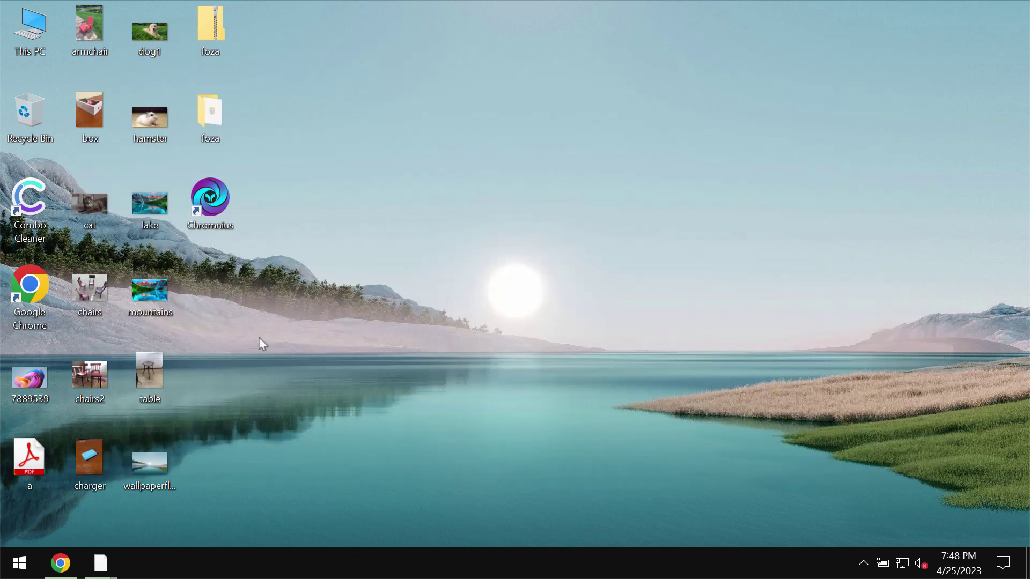
pyautogui.doubleClick(213, 141)
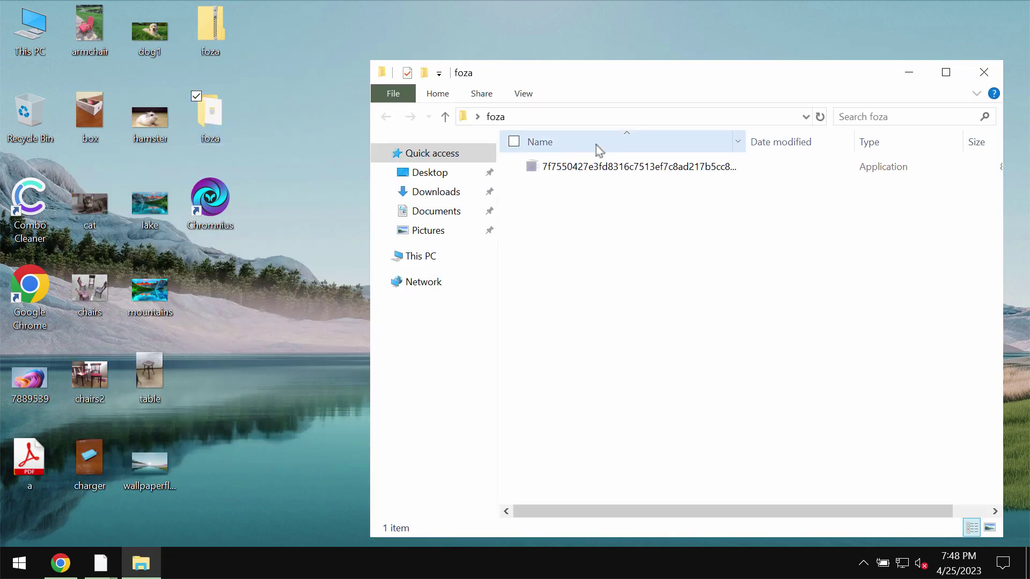
# Select the 833 KB application file in foza and close the File Explorer window
pyautogui.click(638, 169)
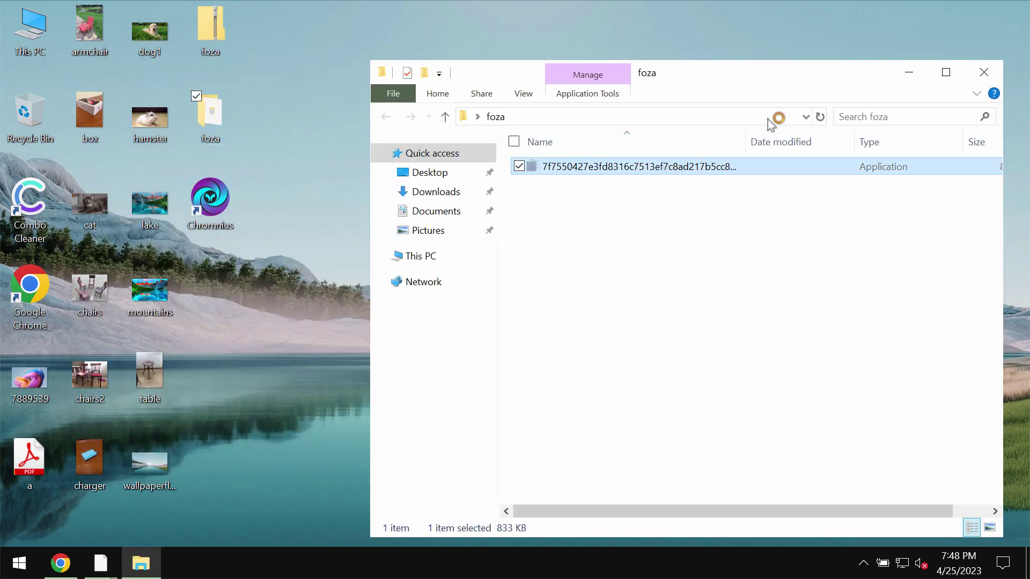
pyautogui.click(981, 72)
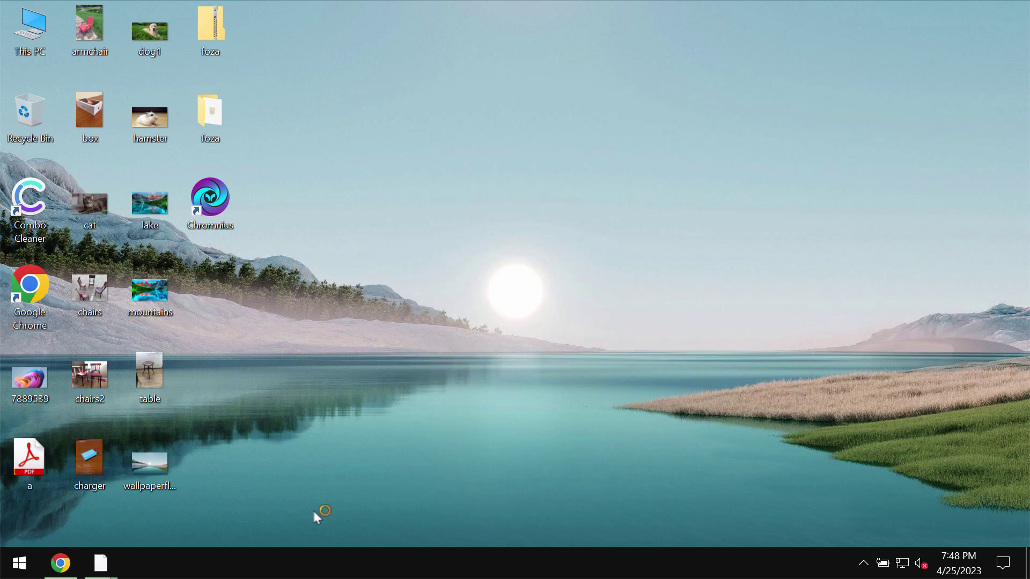
# Restart Windows from the Start menu and sign back in
pyautogui.rightClick(19, 564)
pyautogui.moveTo(146, 521)
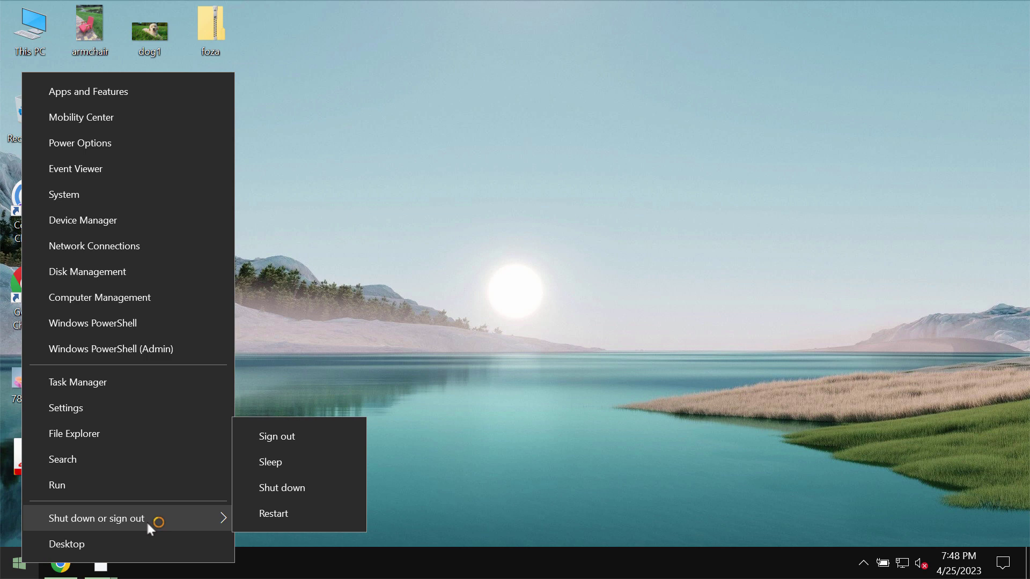
pyautogui.click(352, 431)
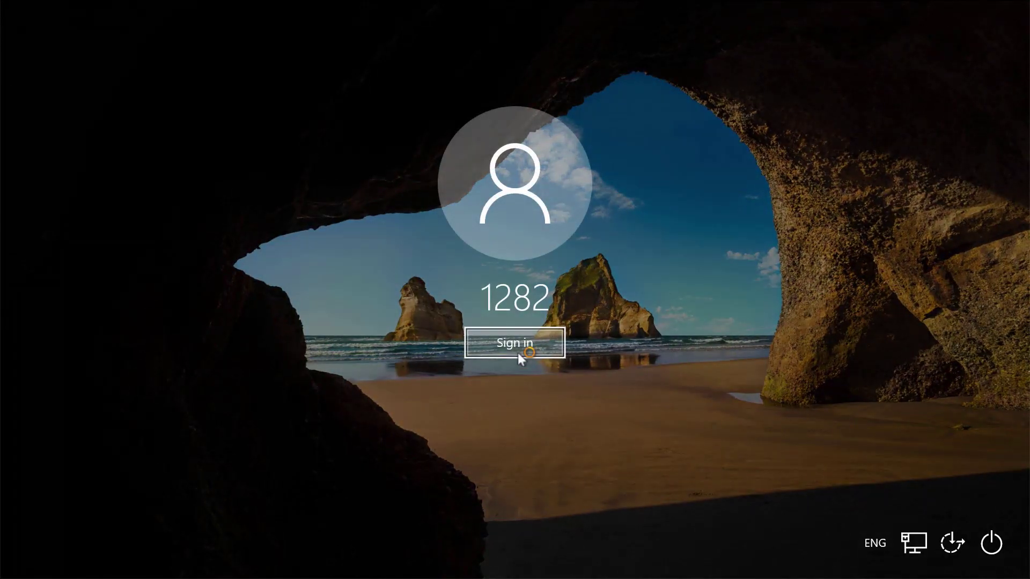
pyautogui.click(520, 349)
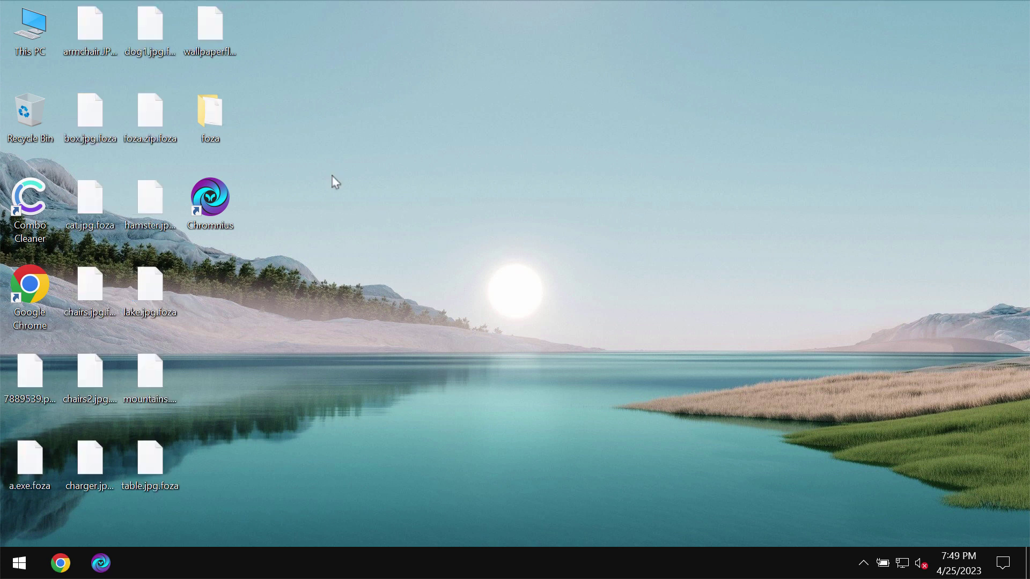
pyautogui.doubleClick(213, 25)
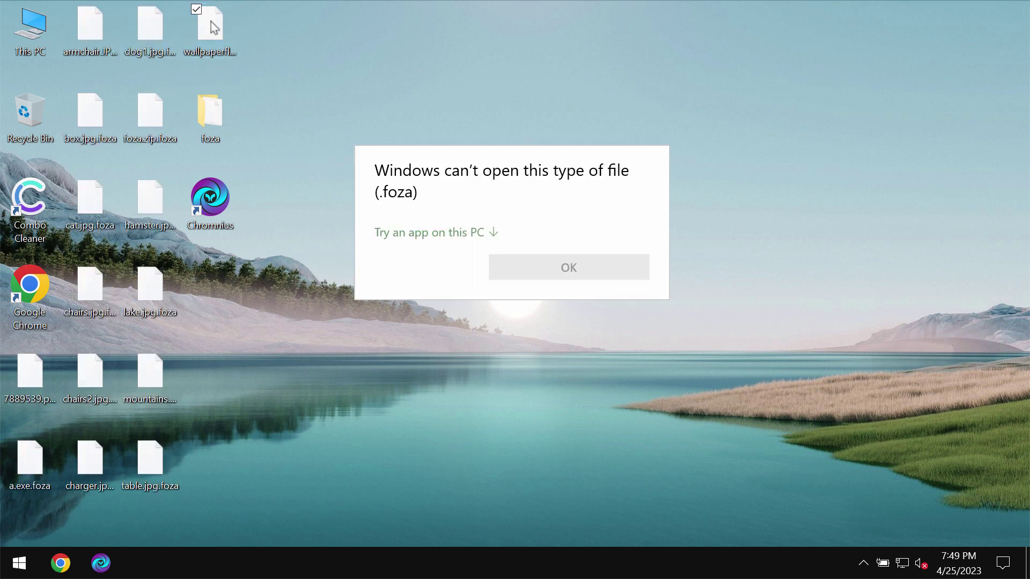
pyautogui.doubleClick(150, 113)
pyautogui.click(656, 107)
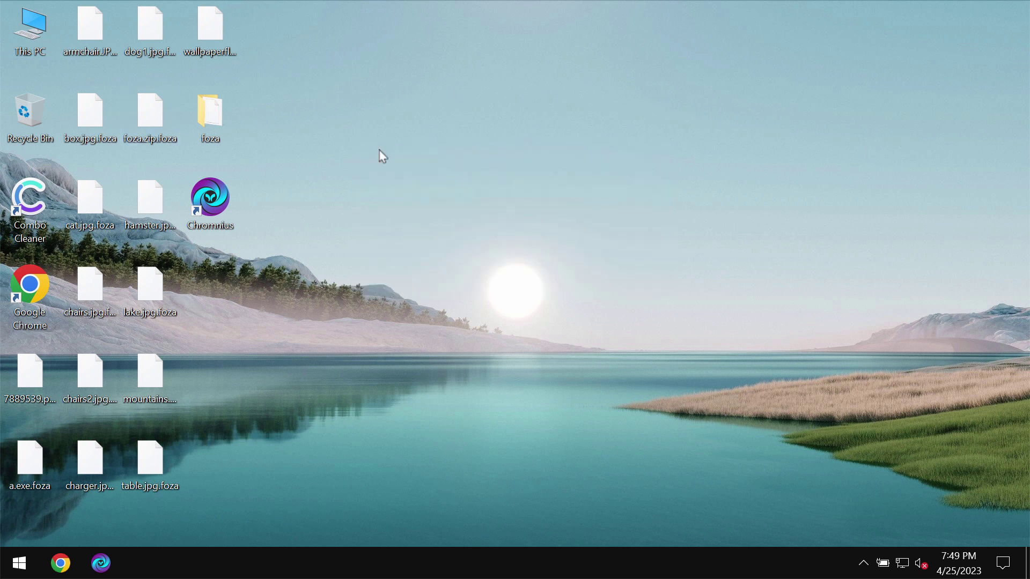
pyautogui.click(76, 119)
pyautogui.doubleClick(78, 120)
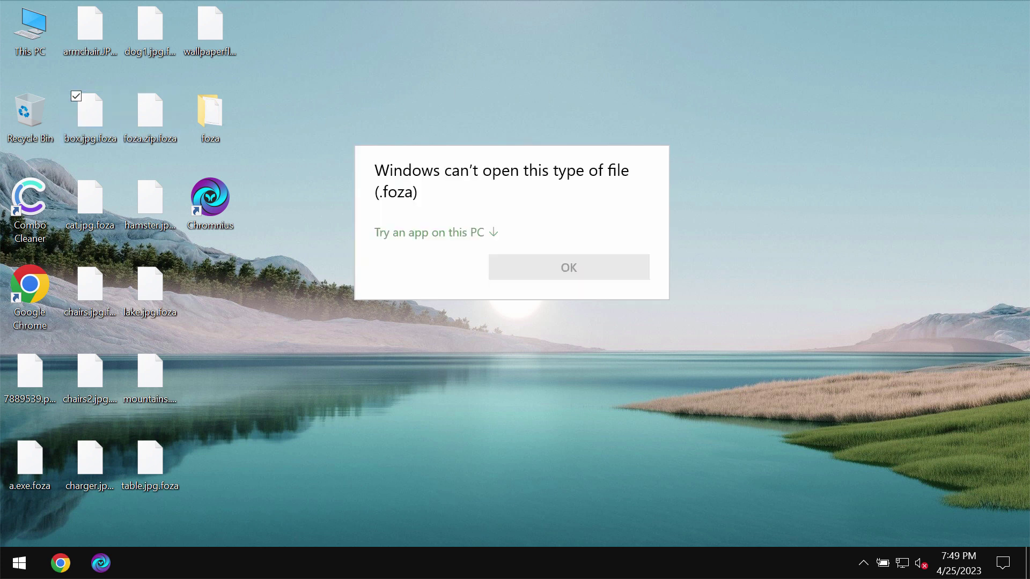
pyautogui.click(538, 134)
pyautogui.click(142, 23)
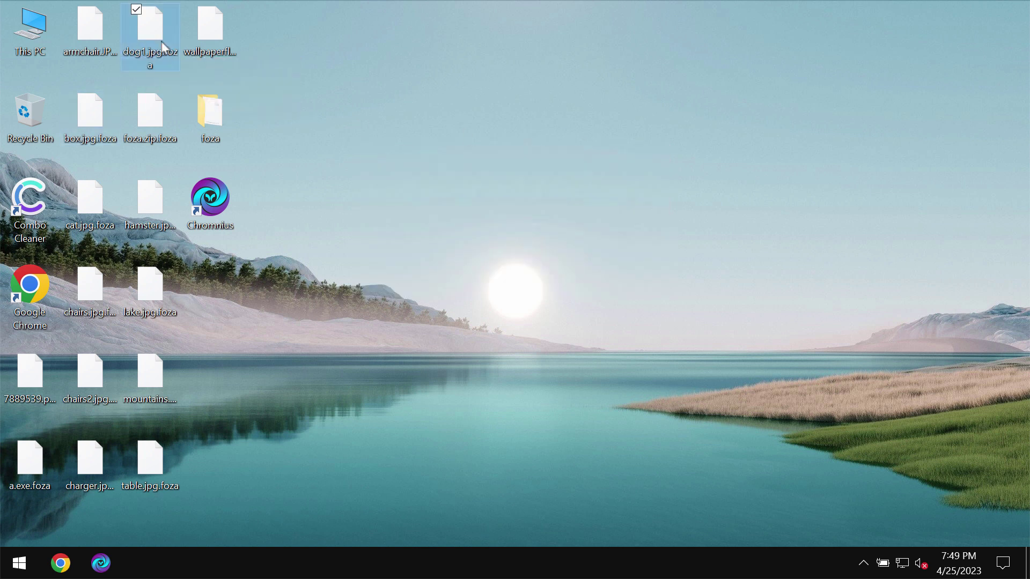
pyautogui.press('Left')
pyautogui.press('Return')
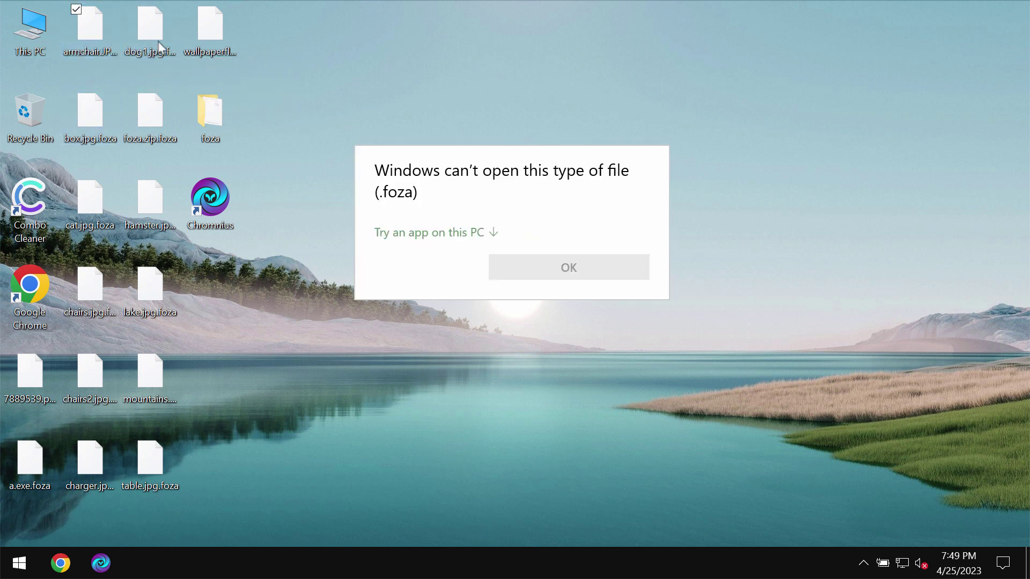
pyautogui.click(788, 127)
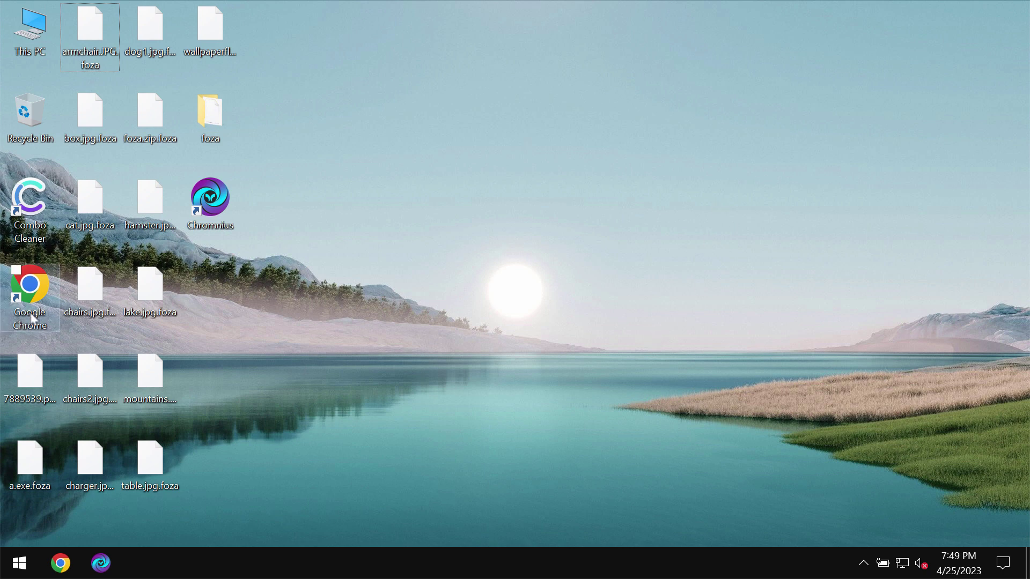
pyautogui.doubleClick(29, 287)
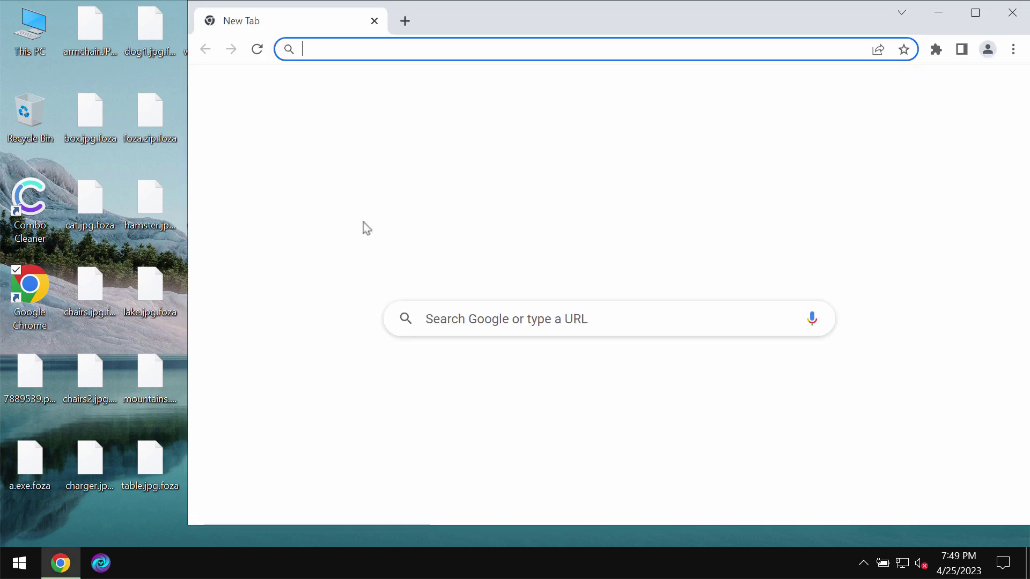
pyautogui.write('c')
pyautogui.click(495, 80)
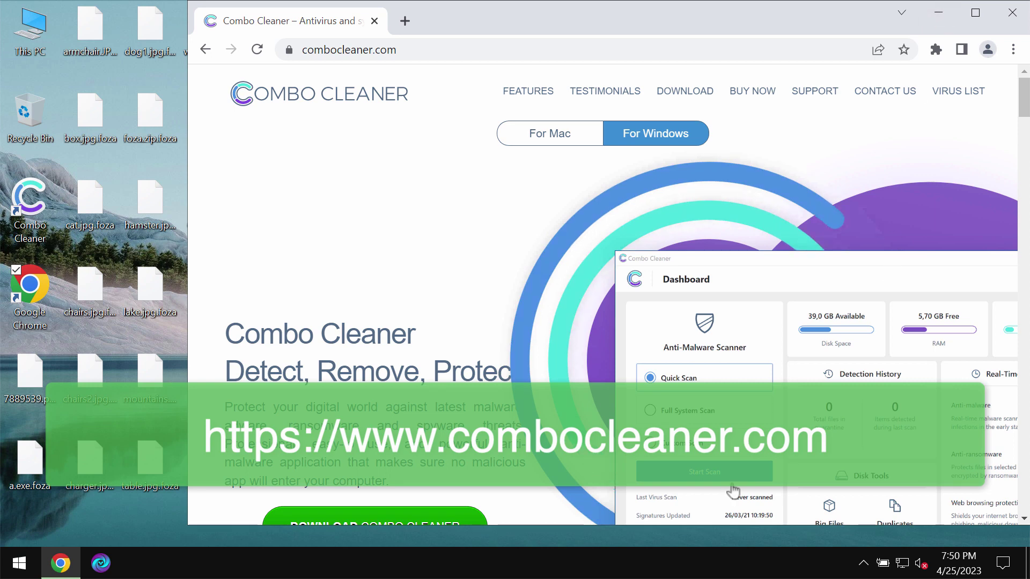
pyautogui.scroll(-5, 479, 362)
pyautogui.scroll(2, 479, 362)
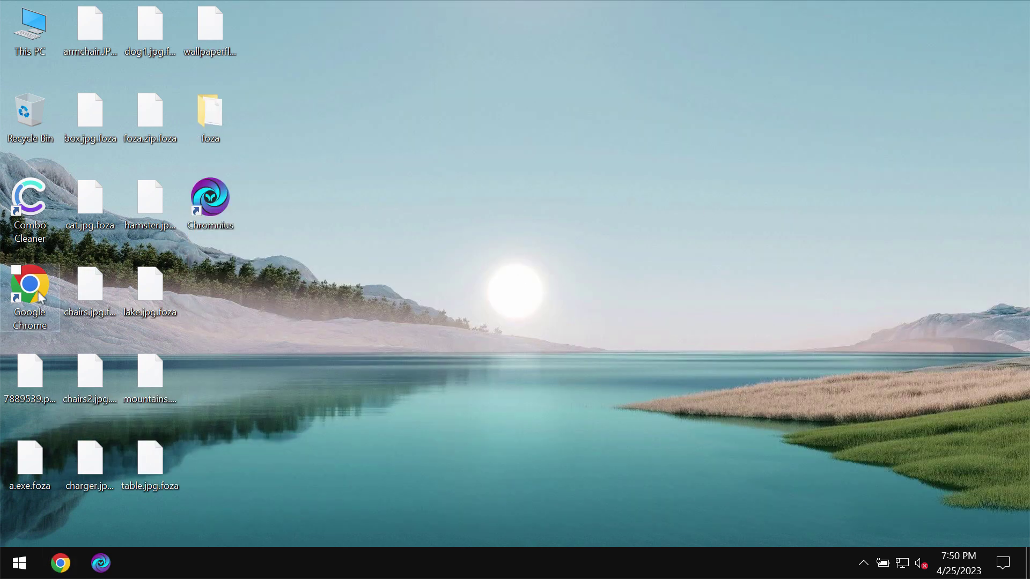
# Launch Combo Cleaner from its desktop icon and start a Quick Scan
pyautogui.click(38, 212)
pyautogui.doubleClick(39, 212)
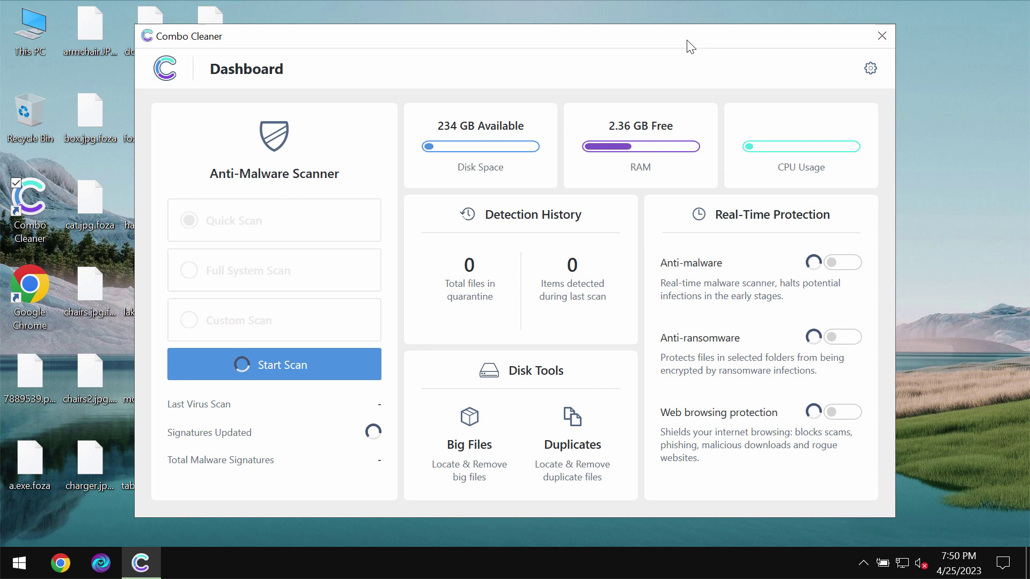
pyautogui.moveTo(686, 41); pyautogui.dragTo(691, 38)
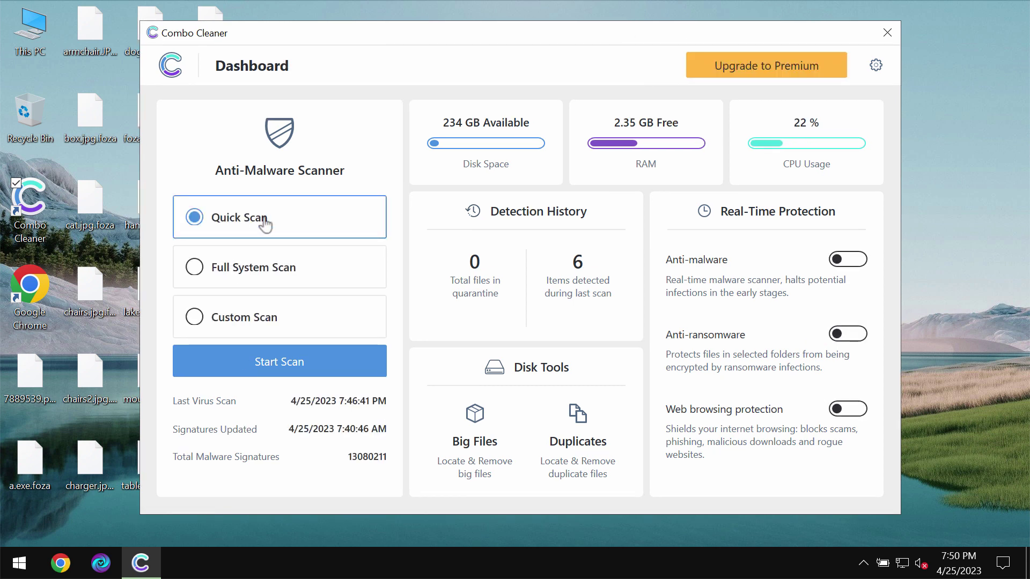
pyautogui.click(264, 368)
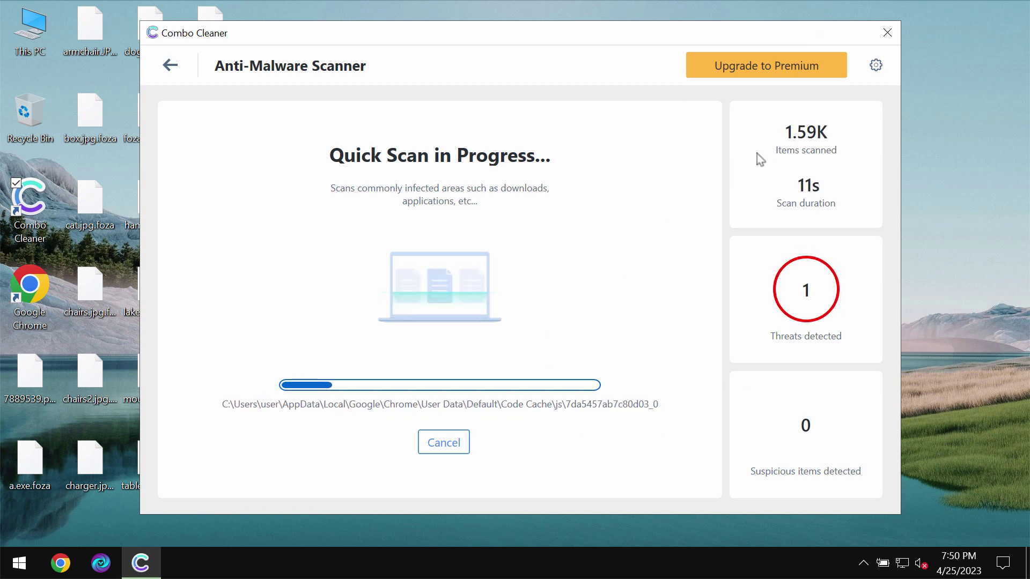
# Check the Anti-Ransomware settings, which list no protected folders, then go back to the Dashboard
pyautogui.click(876, 68)
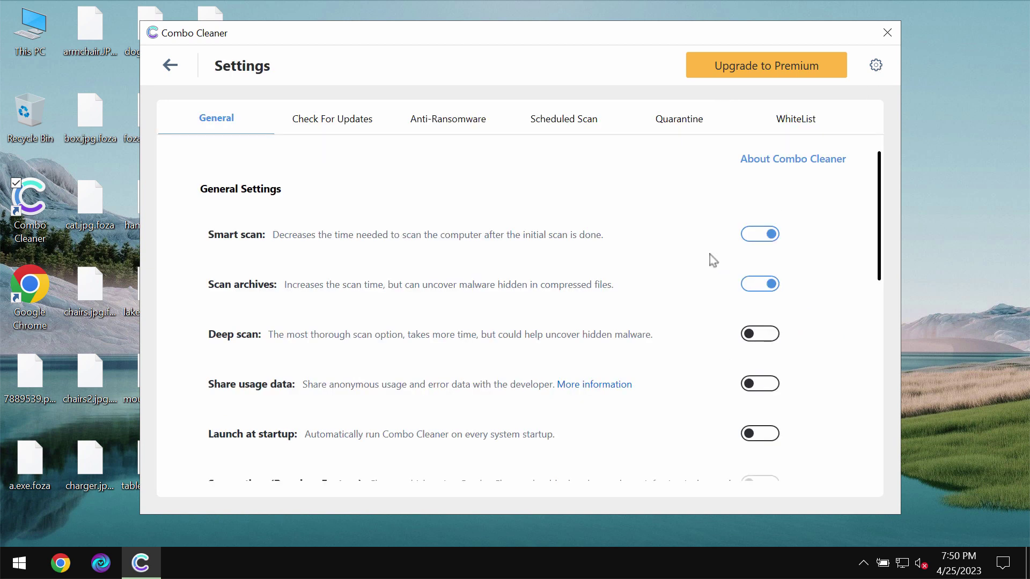
pyautogui.click(434, 119)
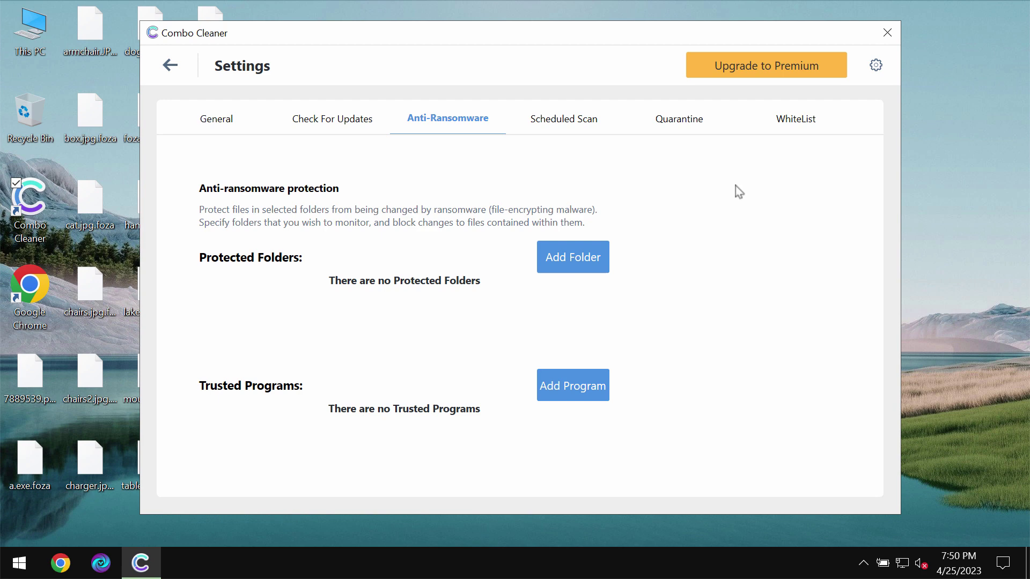
pyautogui.click(171, 66)
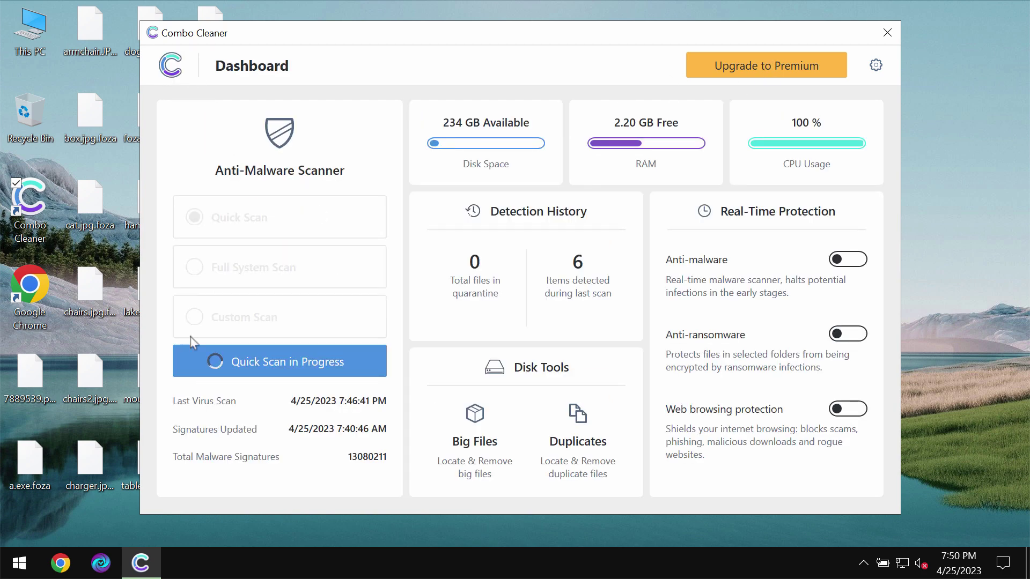
# Return to the running Quick Scan and cancel it, confirming with Yes
pyautogui.click(299, 369)
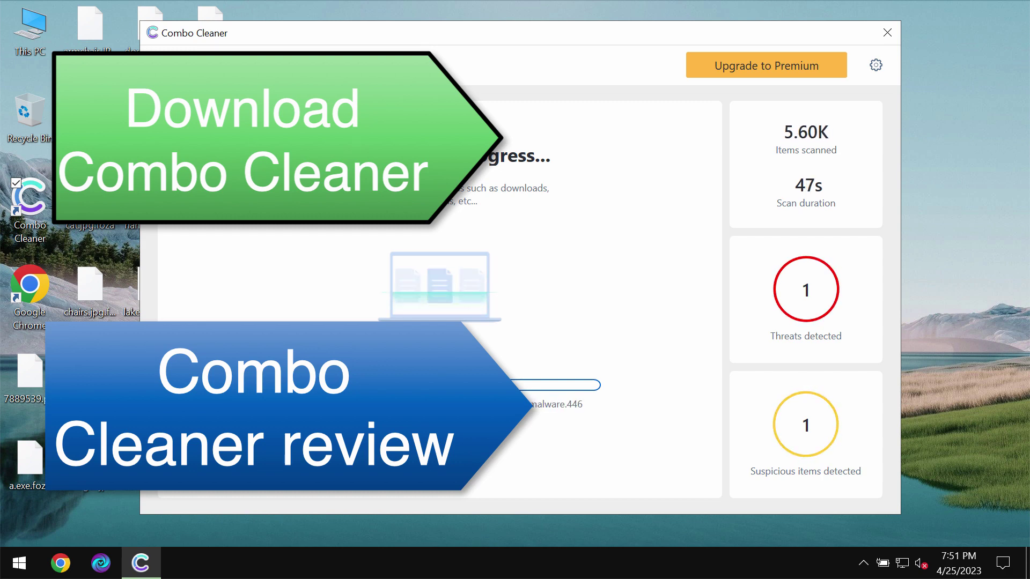
pyautogui.press('Escape')
pyautogui.click(502, 360)
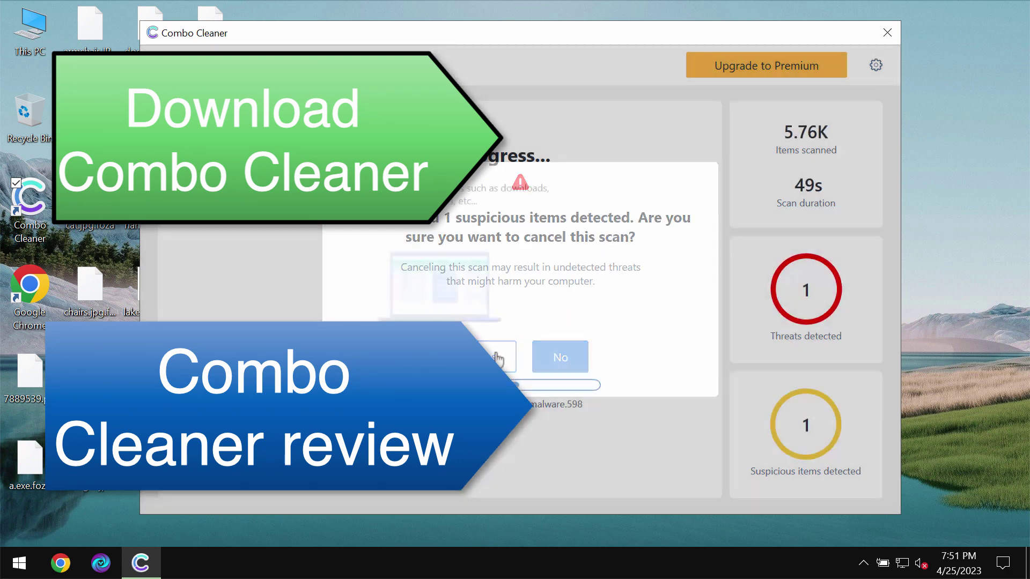